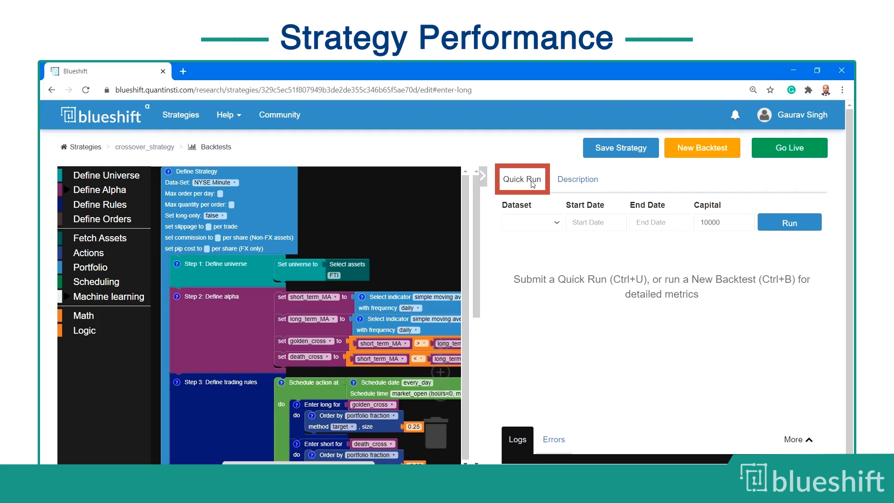
# Step: Quick-run the strategy on NYSE Minute data from 01 Jan 2020 to 01 Nov 2020
pyautogui.click(551, 222)
pyautogui.click(532, 262)
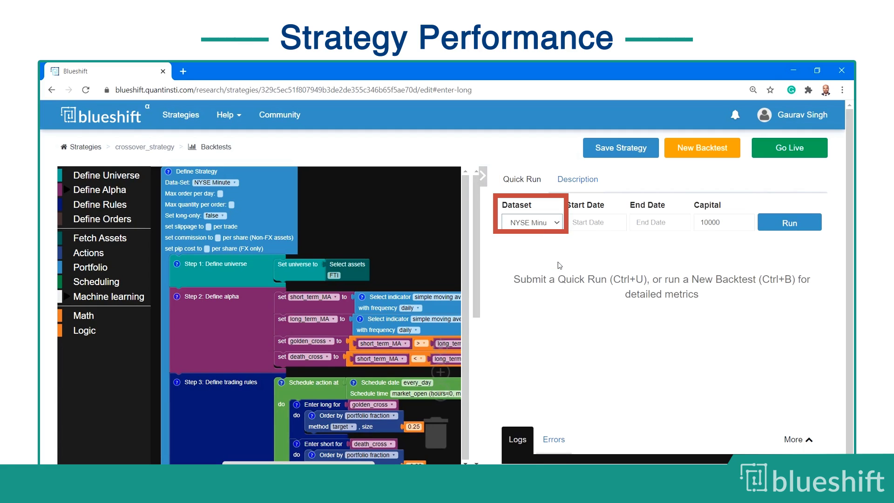
pyautogui.click(594, 222)
pyautogui.click(659, 243)
pyautogui.click(663, 243)
pyautogui.click(728, 243)
pyautogui.click(728, 244)
pyautogui.click(595, 267)
pyautogui.click(592, 267)
pyautogui.click(652, 290)
pyautogui.click(642, 290)
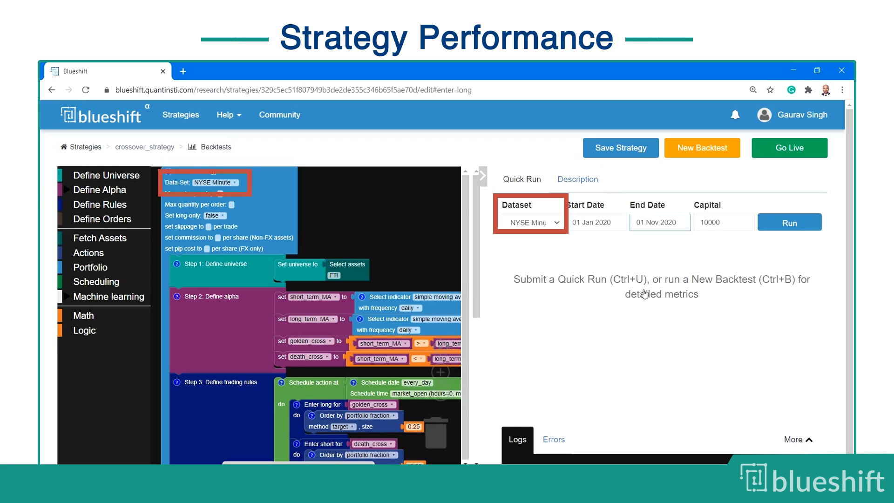
pyautogui.click(796, 227)
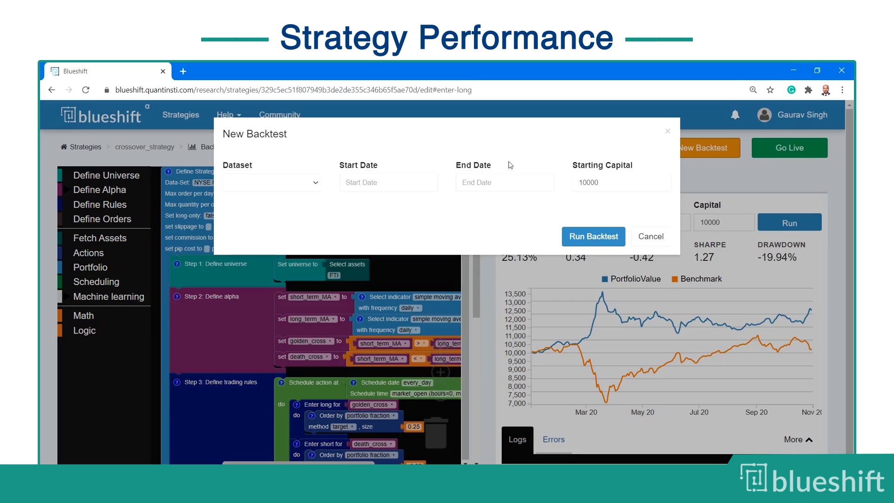
# Step: Choose NYSE Minute and a 01 Jan 2020 start date for the new backtest
pyautogui.click(305, 185)
pyautogui.click(303, 222)
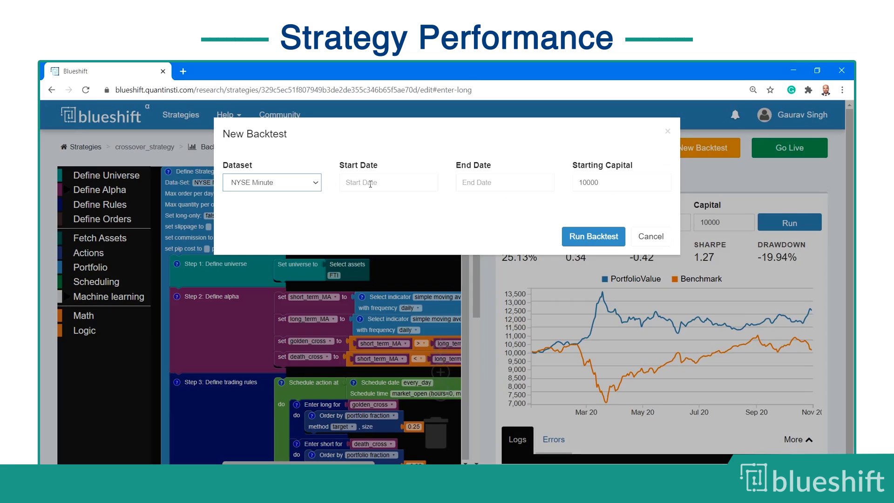
pyautogui.click(370, 184)
pyautogui.click(461, 208)
pyautogui.click(460, 207)
pyautogui.click(498, 204)
pyautogui.click(498, 203)
pyautogui.click(369, 227)
pyautogui.click(374, 229)
pyautogui.click(426, 250)
# Step: Set the end date to 01 Nov 2020, run the backtest, and open its results
pyautogui.click(470, 183)
pyautogui.click(468, 250)
pyautogui.click(593, 236)
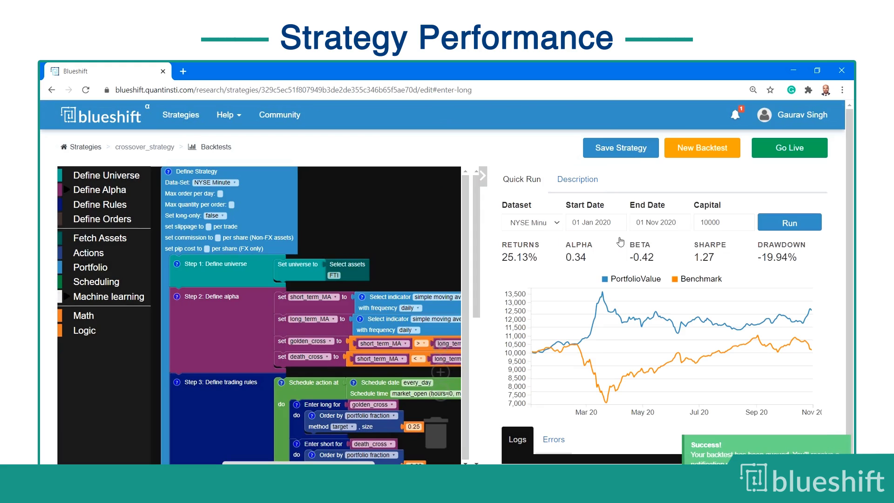
pyautogui.click(734, 122)
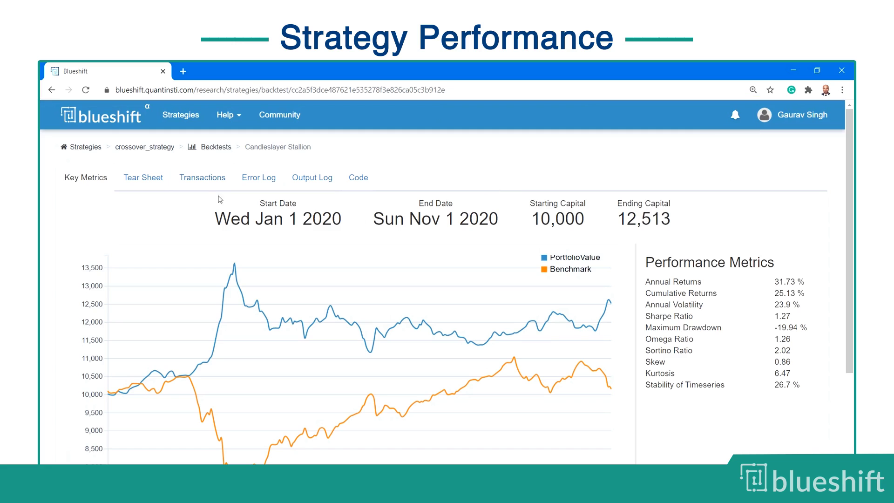
# Step: Review the backtest's transactions and key metrics, then return to the crossover_strategy editor
pyautogui.click(208, 181)
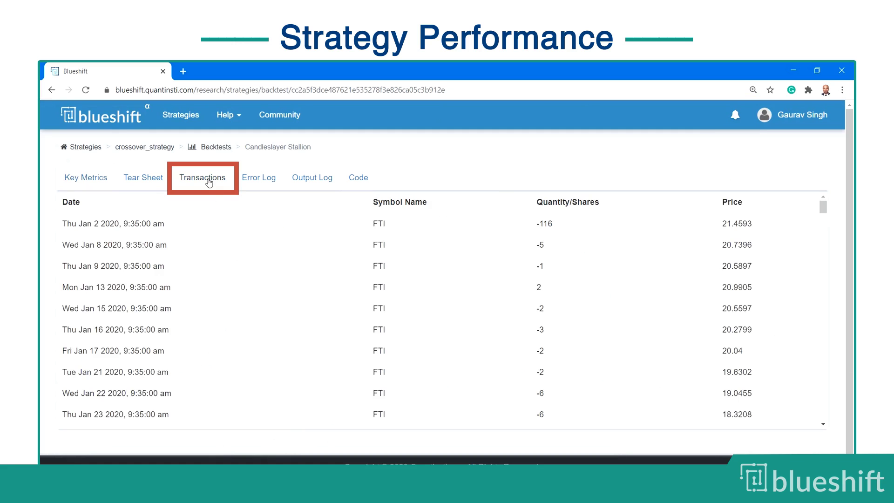
pyautogui.click(102, 179)
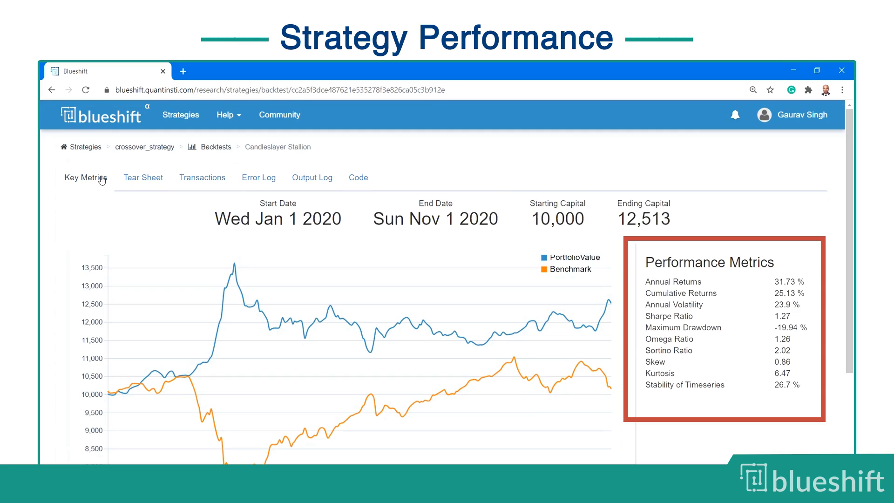
pyautogui.click(160, 148)
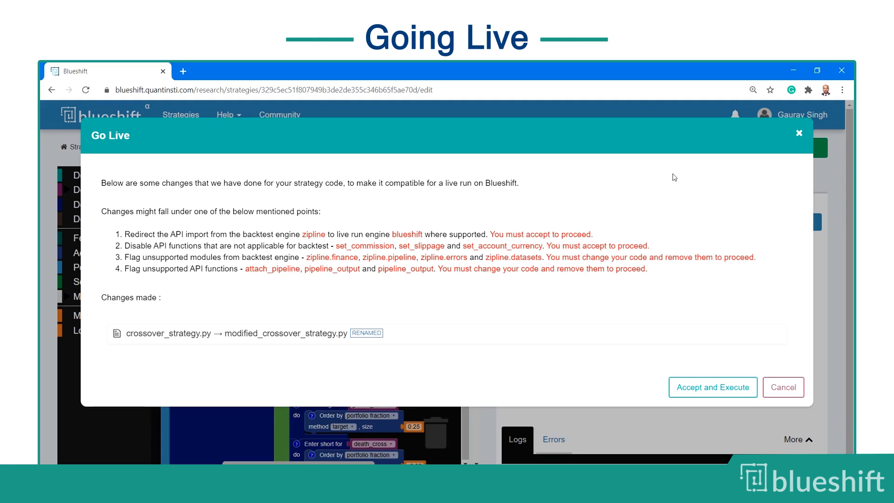
# Step: Accept the compatibility changes and proceed to the live-trading setup
pyautogui.click(695, 388)
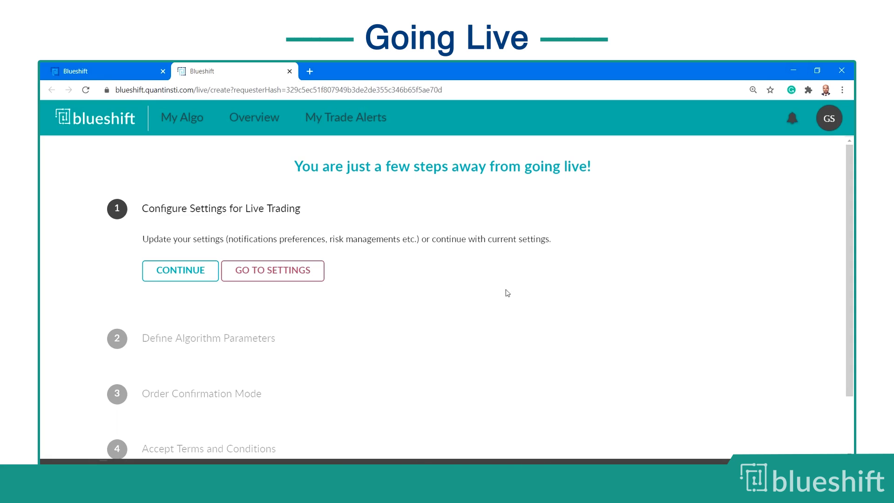
# Step: Save the live-trading risk management settings and continue to algorithm parameters
pyautogui.click(309, 270)
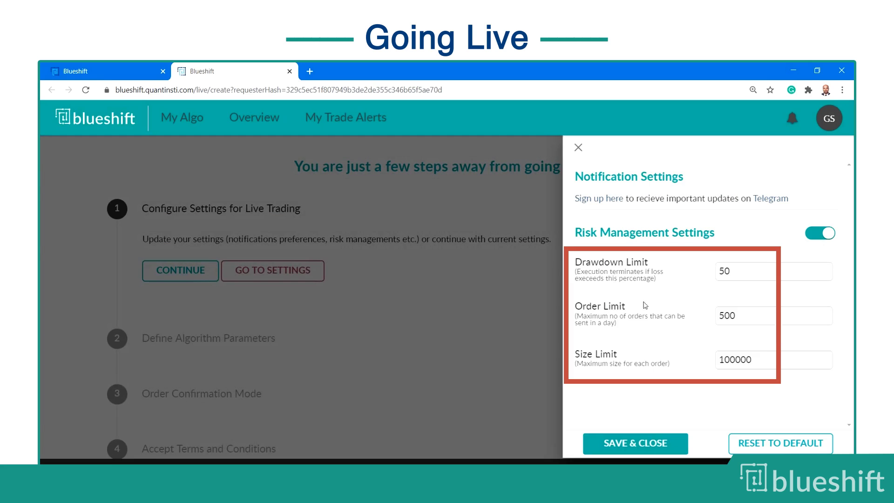
pyautogui.click(660, 445)
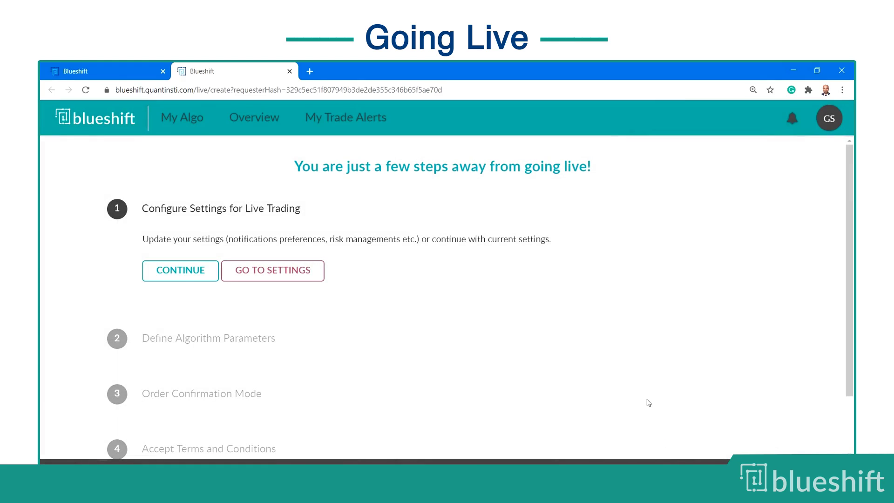
pyautogui.click(185, 274)
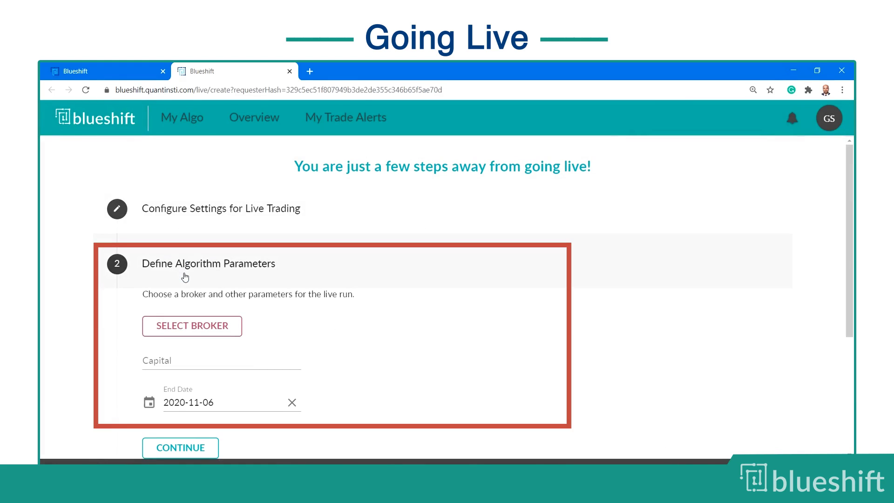
# Step: Add a new broker configuration using Alpaca for paper trading
pyautogui.click(209, 333)
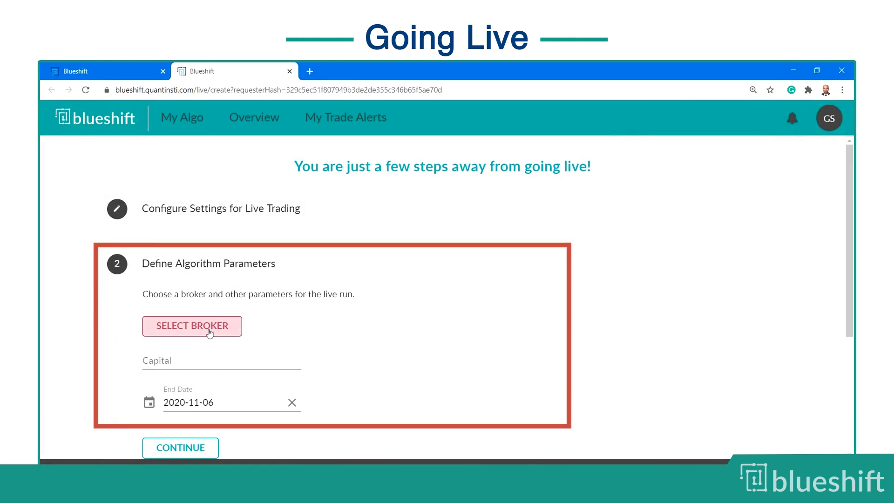
pyautogui.click(209, 333)
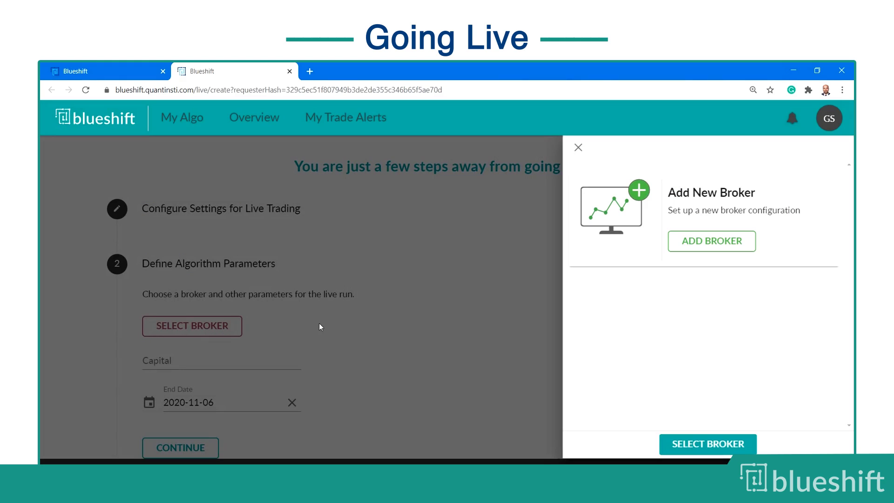
pyautogui.click(720, 246)
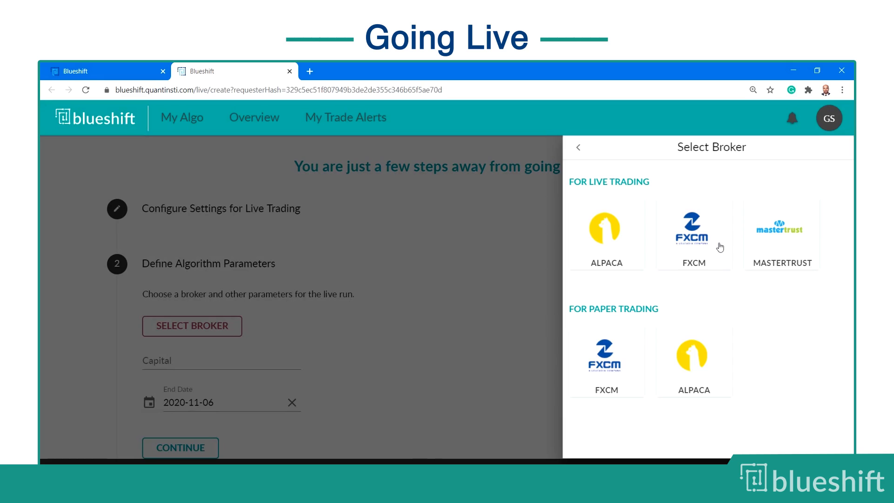
pyautogui.click(693, 350)
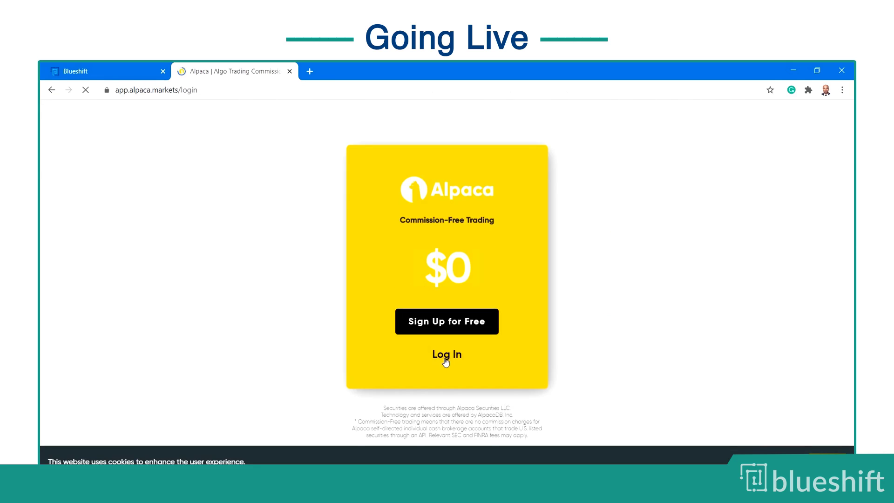
# Step: Sign in to Alpaca and authorize Blueshift to use the paper trading account
pyautogui.click(445, 356)
pyautogui.click(447, 379)
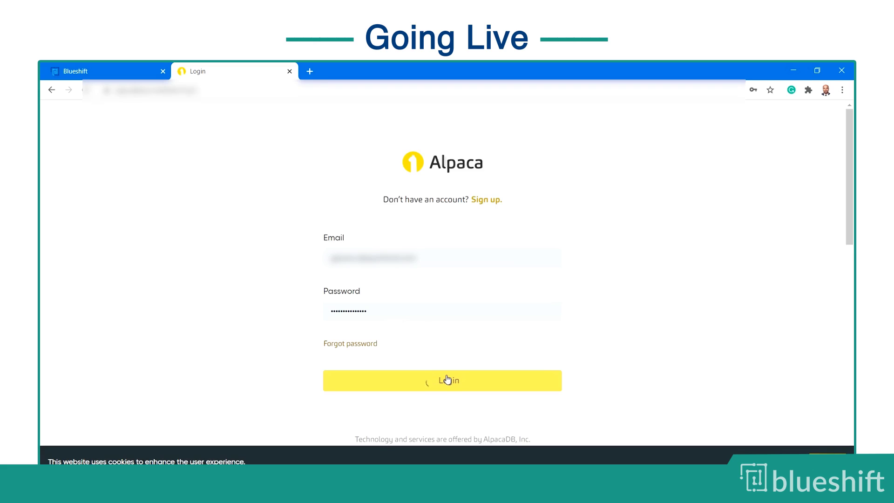
pyautogui.click(492, 417)
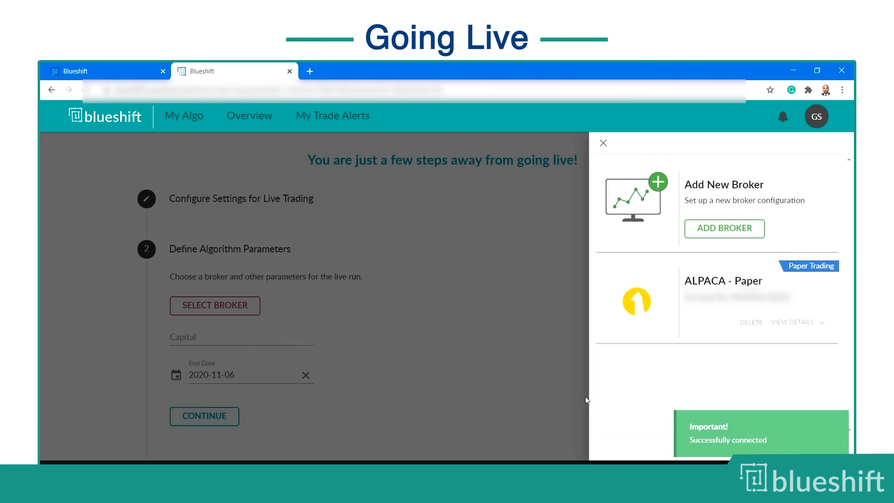
# Step: Select ALPACA - Paper as the live broker and set starting capital to 50000
pyautogui.click(640, 311)
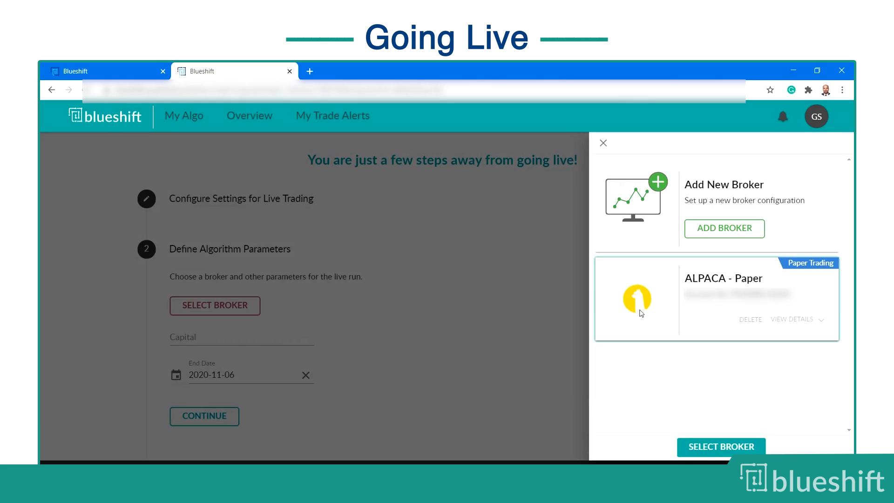
pyautogui.click(712, 448)
pyautogui.click(214, 361)
pyautogui.click(231, 386)
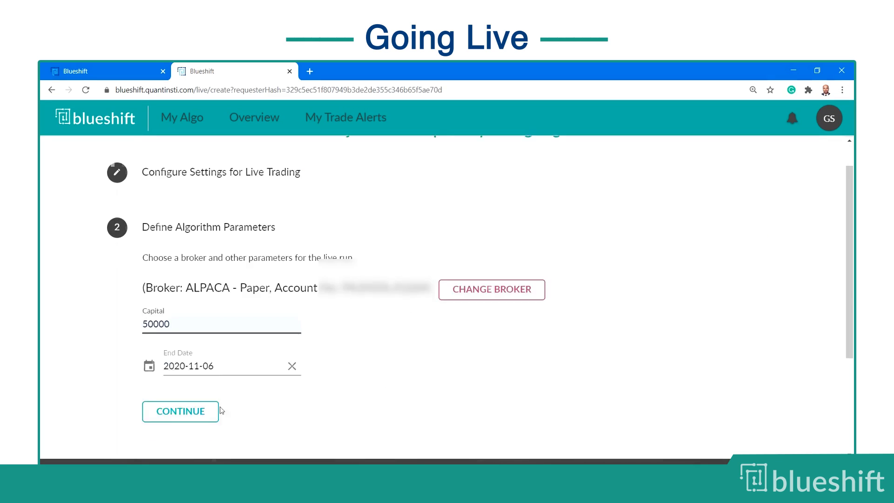
# Step: Set the order confirmation mode to auto execution
pyautogui.click(205, 411)
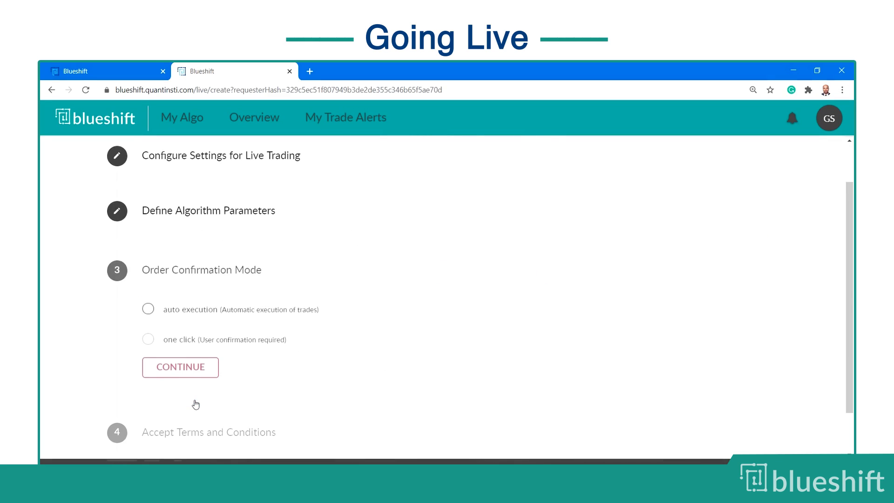
pyautogui.click(192, 312)
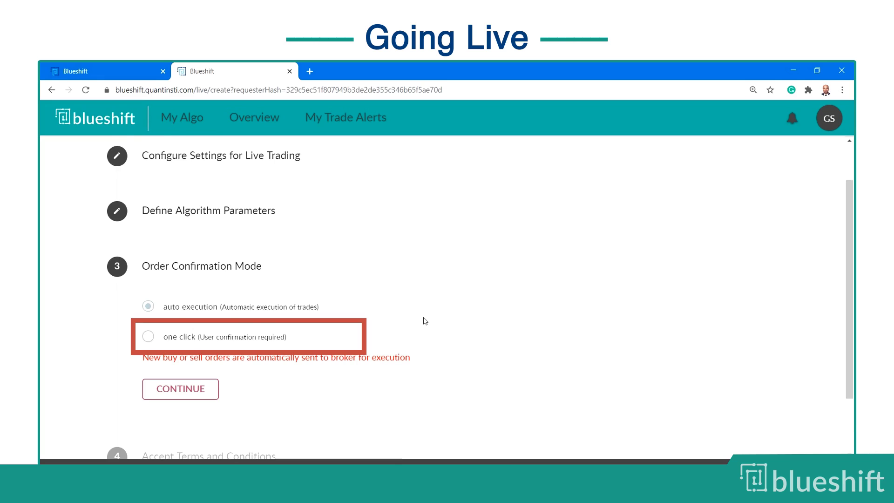
pyautogui.scroll(-1, 424, 321)
# Step: Read and accept the end user terms and conditions
pyautogui.click(205, 336)
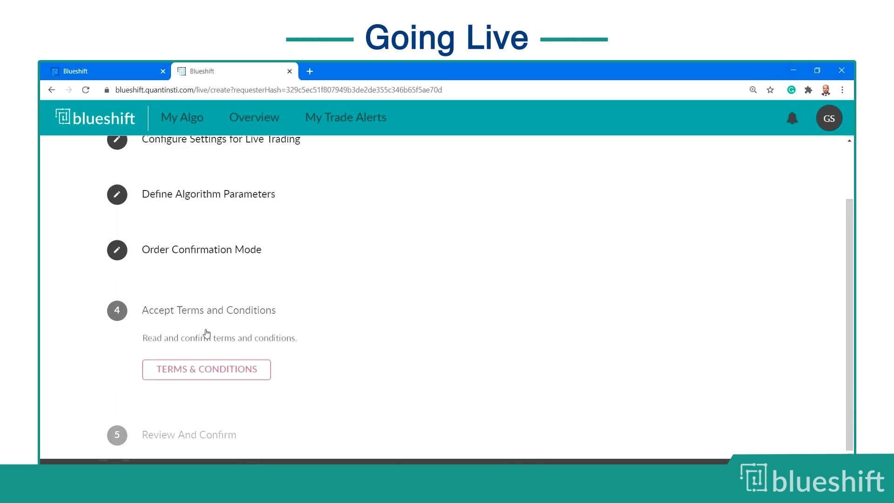
pyautogui.click(196, 365)
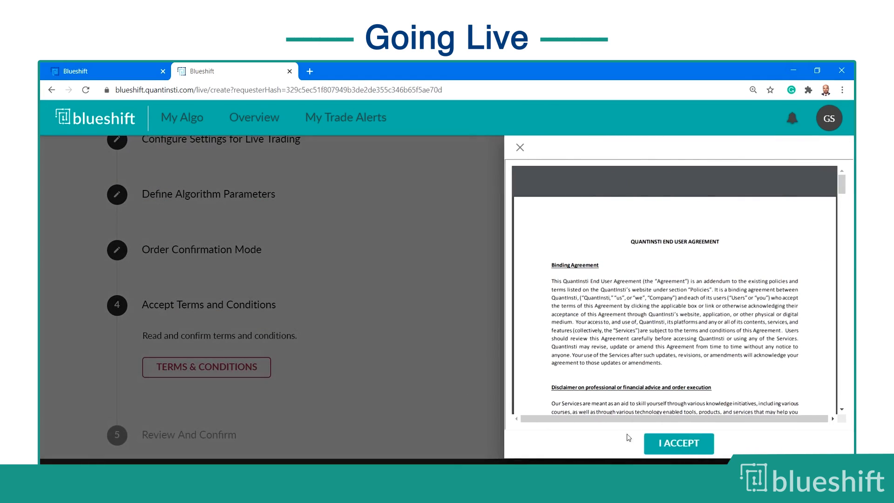
pyautogui.click(668, 444)
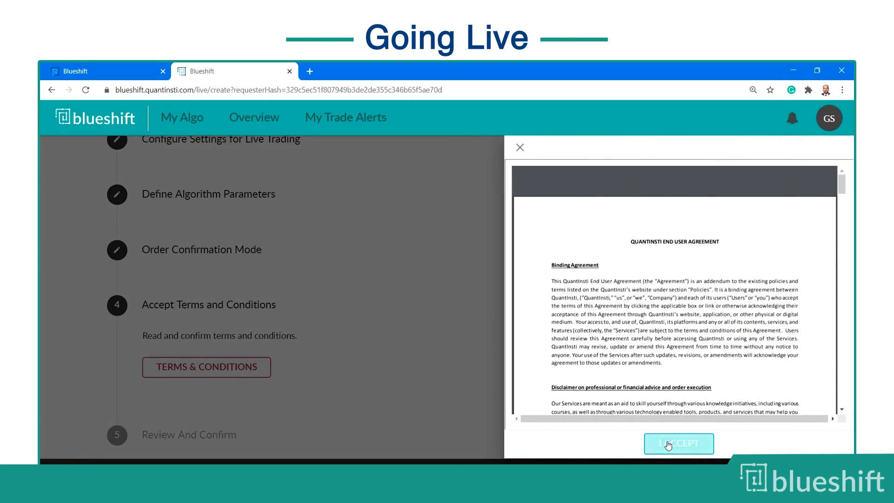
pyautogui.scroll(-20, 854, 413)
pyautogui.click(690, 447)
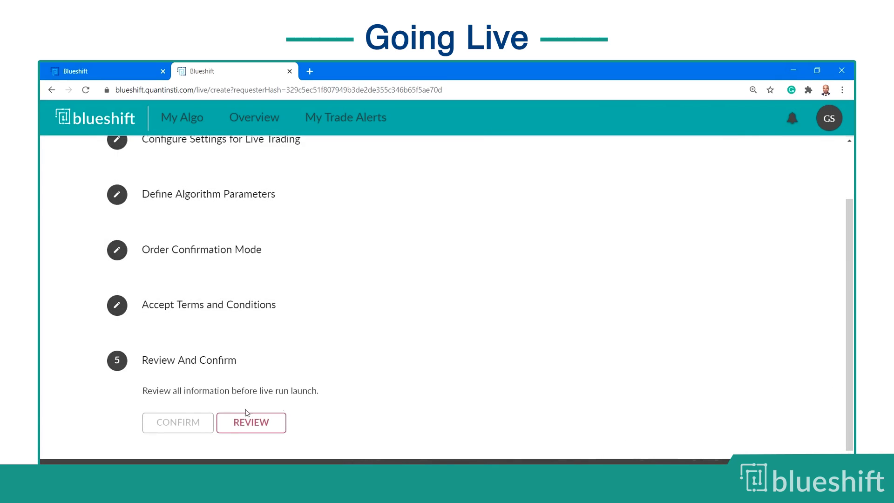
# Step: Review the live run settings summary and confirm to launch the live run
pyautogui.click(247, 416)
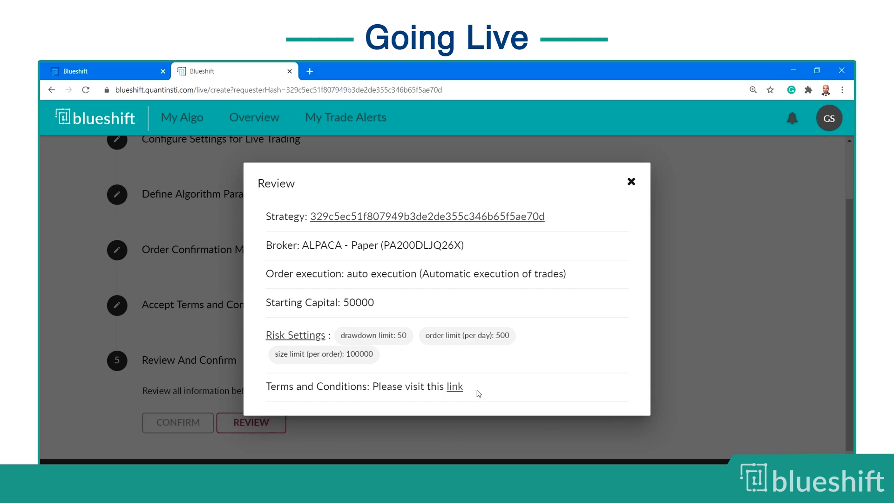
pyautogui.click(631, 182)
pyautogui.click(192, 421)
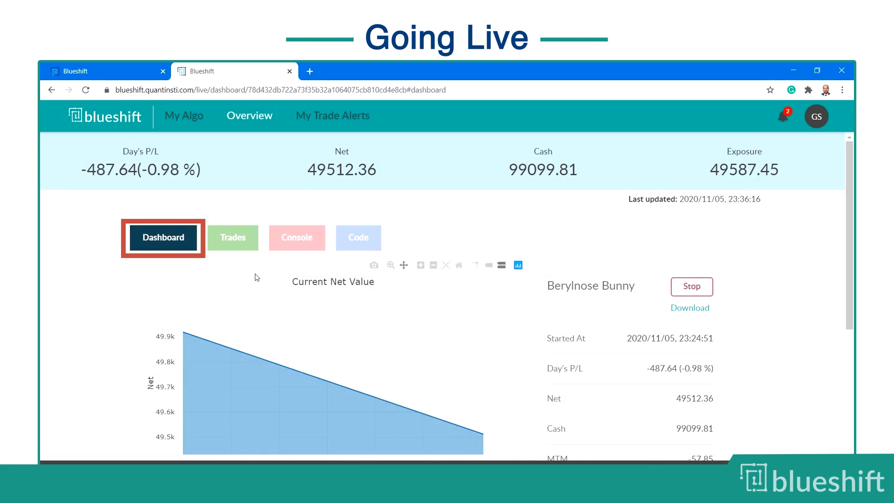
# Step: Review the dashboard chart and positions, then browse the Trades page's FTI orders
pyautogui.scroll(-5, 256, 278)
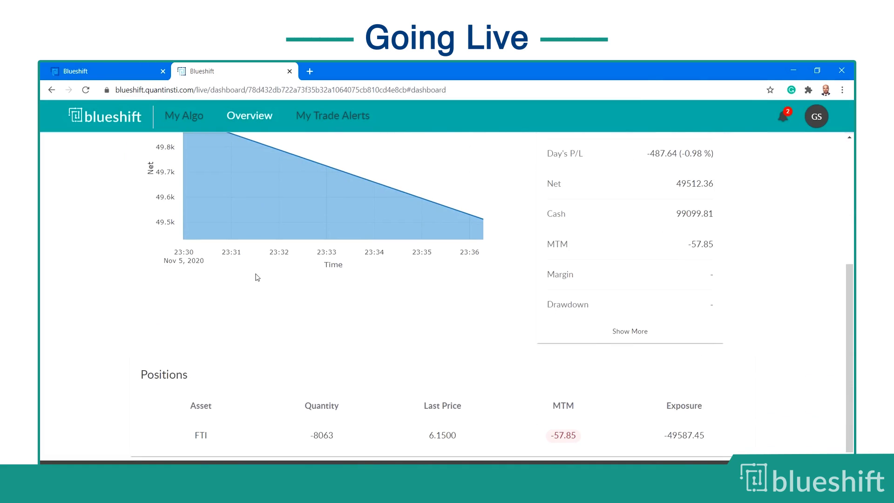
pyautogui.scroll(5, 256, 277)
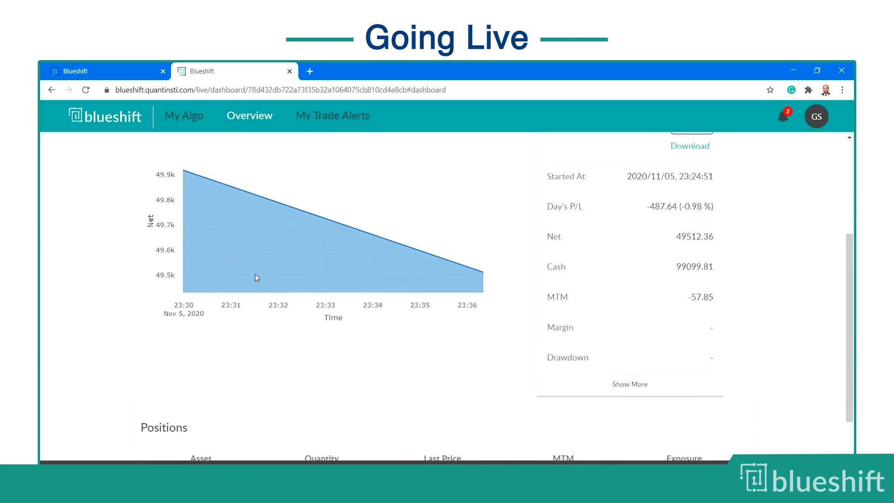
pyautogui.click(233, 234)
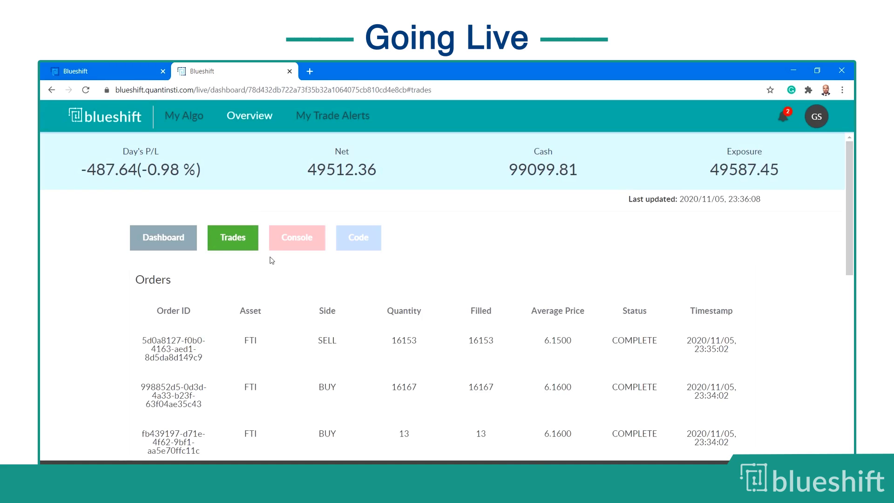
pyautogui.scroll(-2, 272, 260)
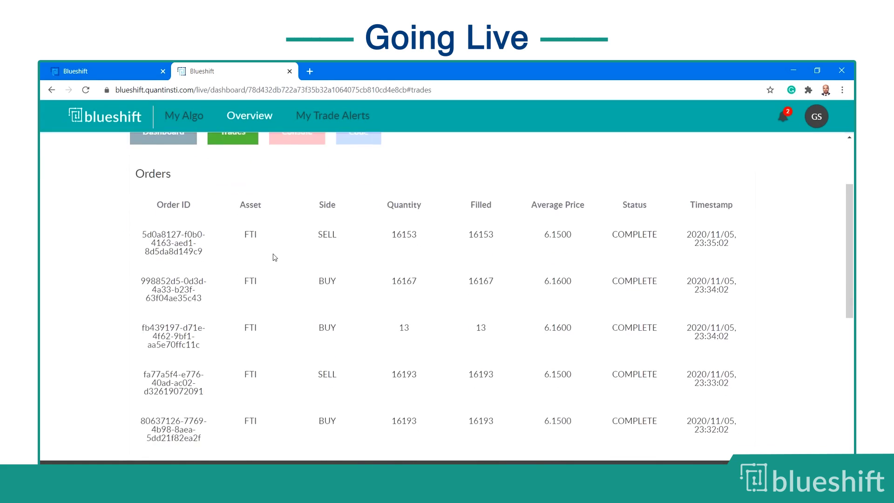
pyautogui.scroll(-5, 275, 257)
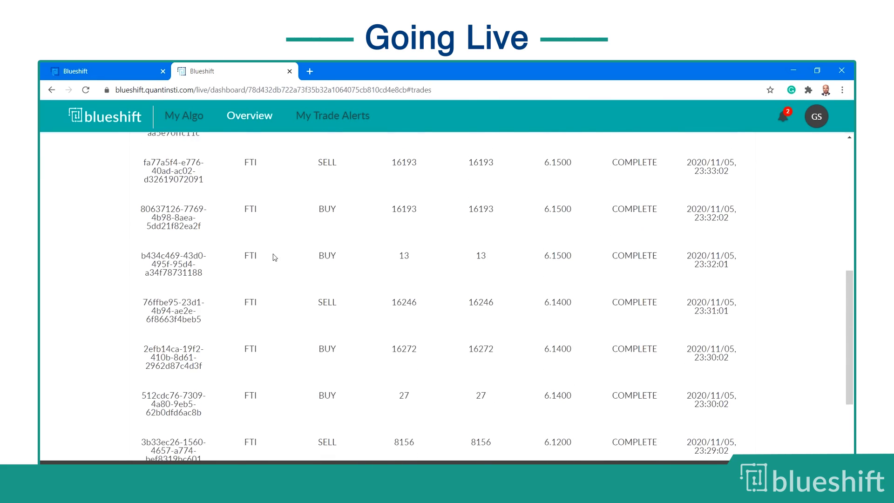
pyautogui.scroll(-3, 273, 257)
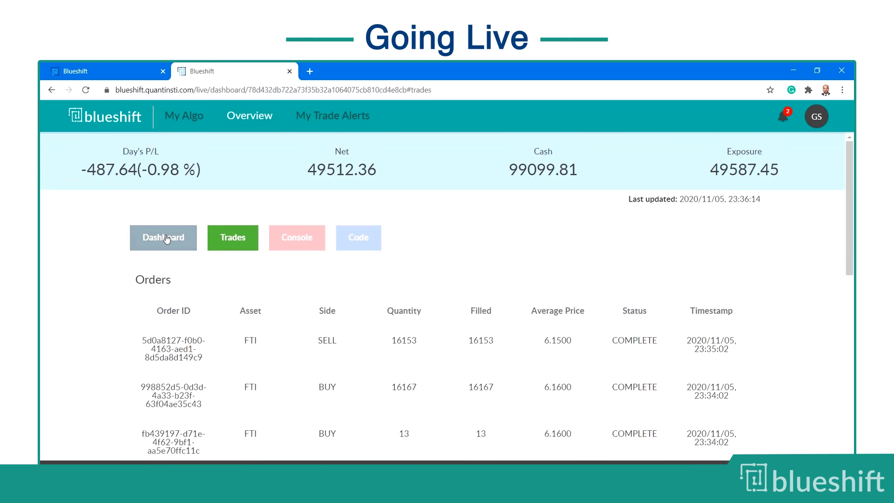